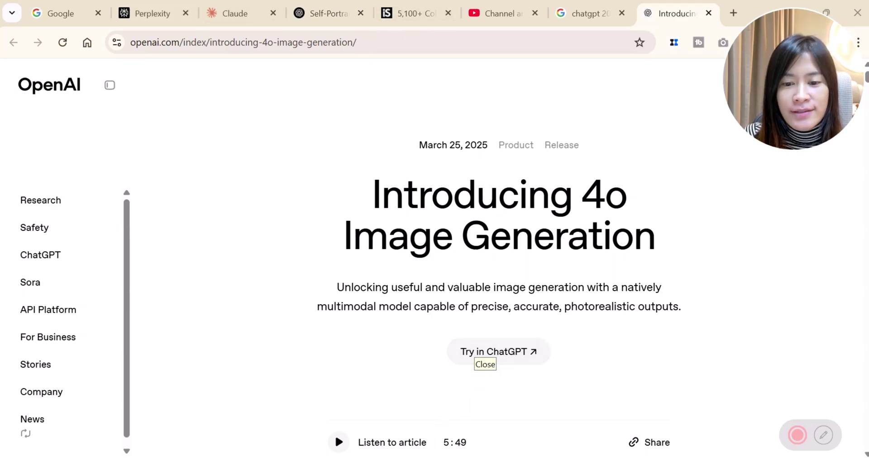
Switch to the Self-Portrait Expressions chat and enlarge the uploaded 12-expression grid and selfie for review.
left_click(336, 5)
scroll(584, 260, "up", 3)
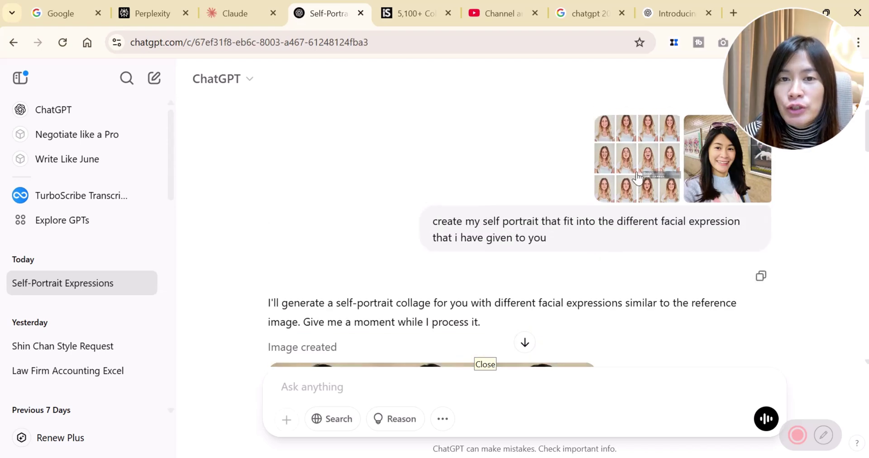
left_click(640, 172)
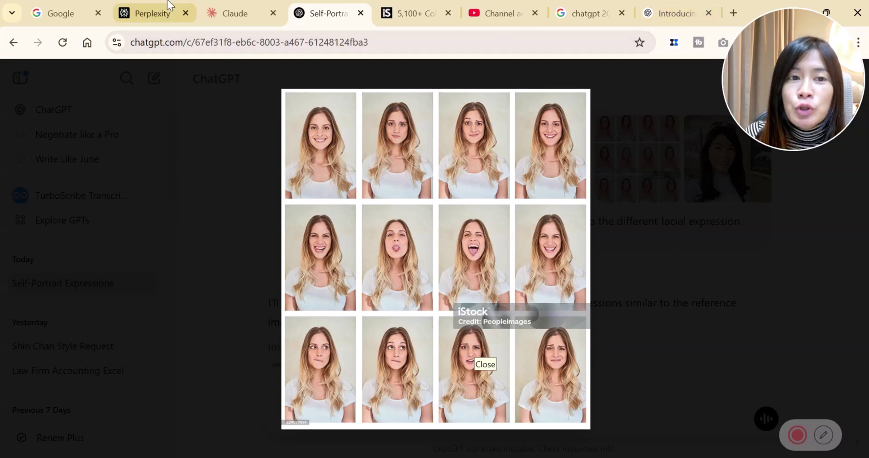
left_click(169, 106)
left_click(716, 170)
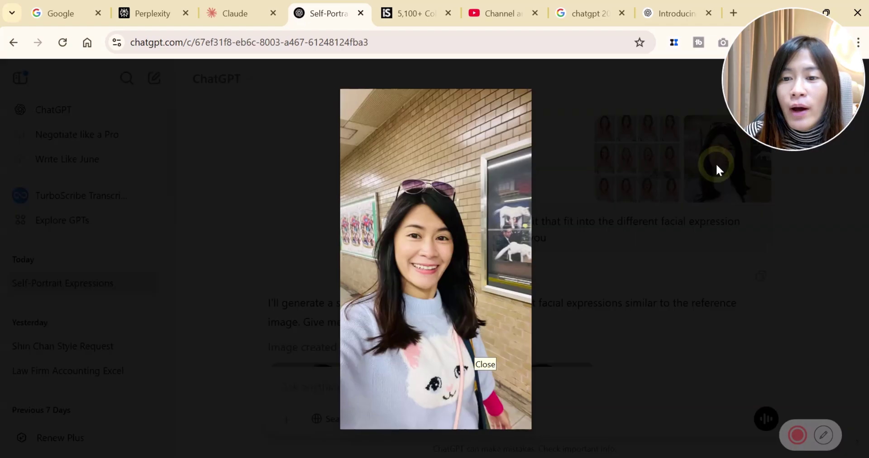
left_click(654, 250)
left_click(651, 144)
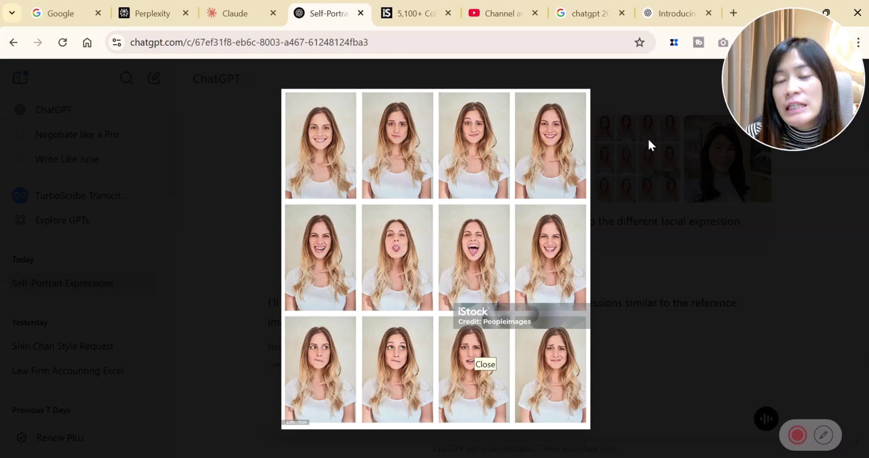
left_click(648, 138)
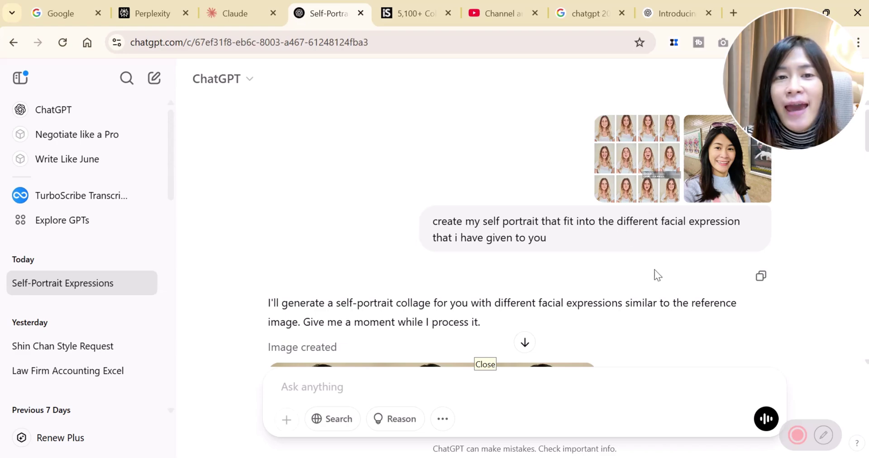
scroll(653, 273, "down", 3)
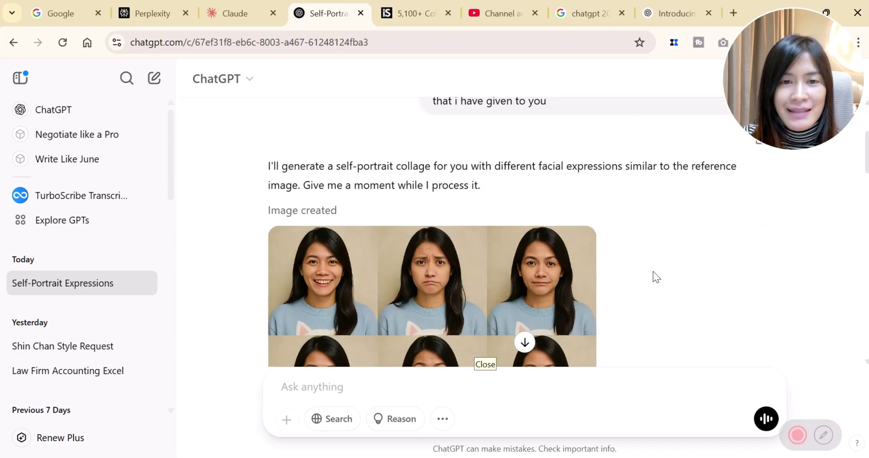
scroll(576, 302, "down", 4)
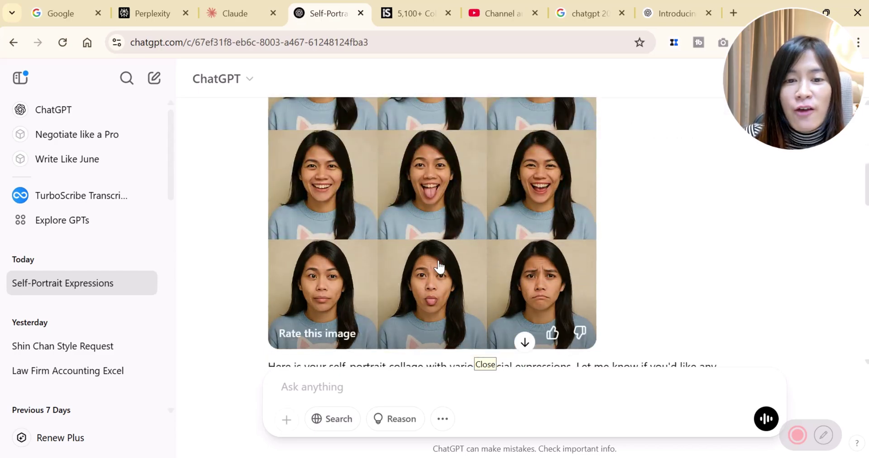
scroll(440, 267, "up", 3)
scroll(433, 285, "up", 3)
scroll(412, 314, "down", 3)
scroll(423, 304, "up", 4)
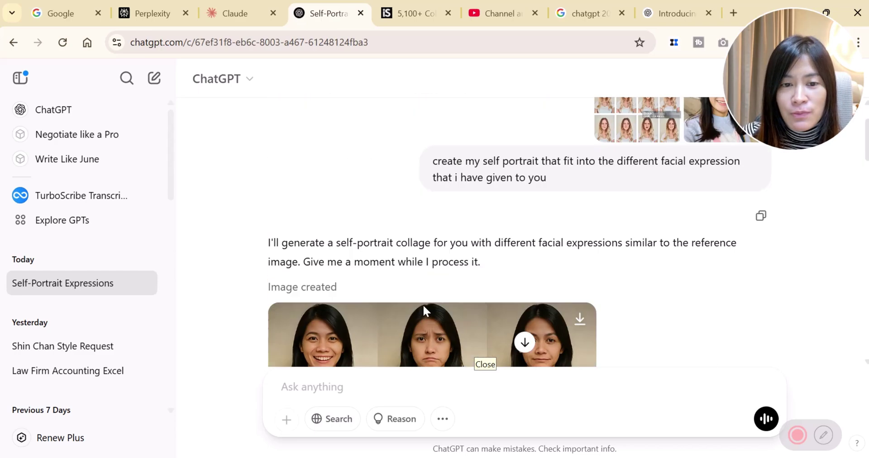
left_click(643, 201)
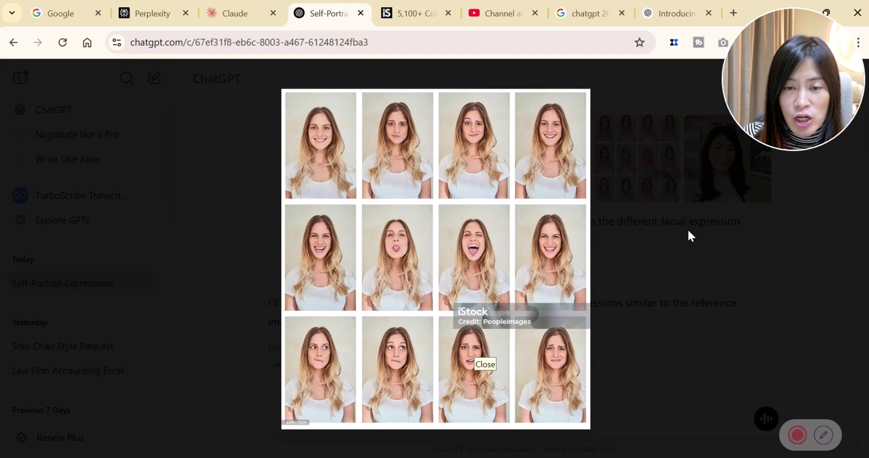
left_click(705, 226)
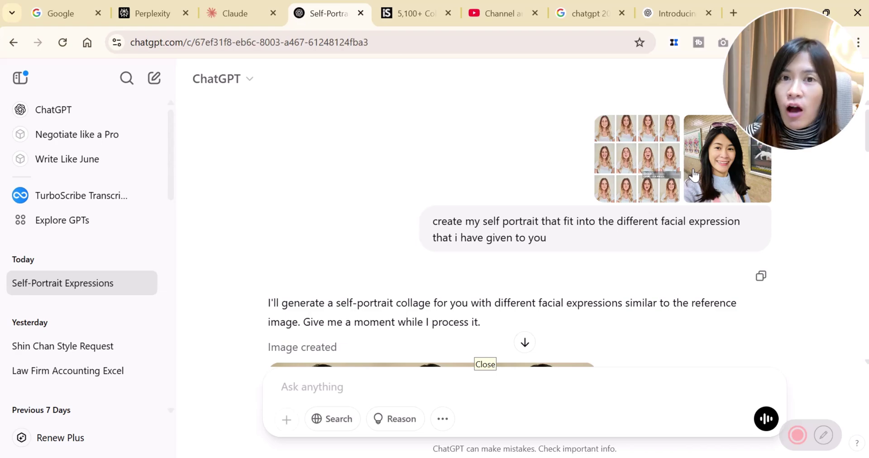
left_click(715, 174)
left_click(715, 175)
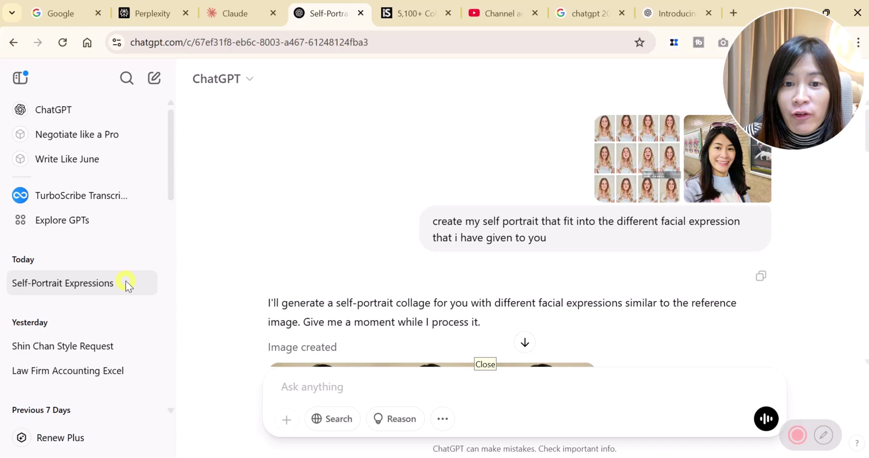
left_click(628, 172)
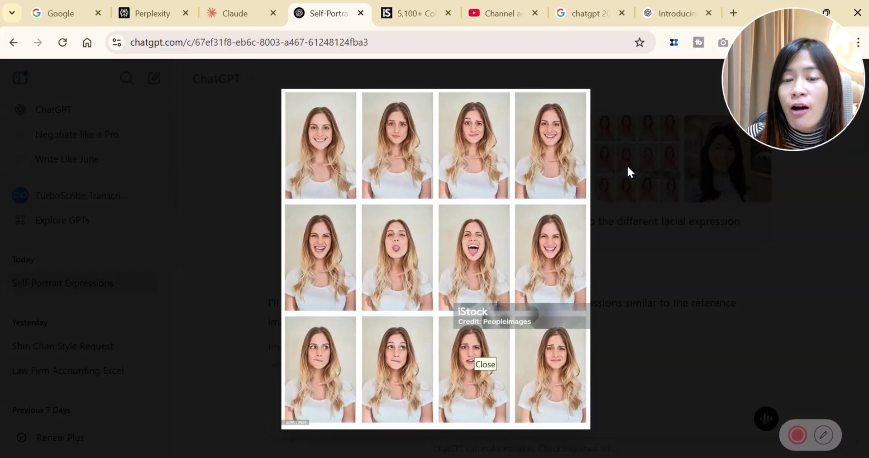
left_click(671, 209)
scroll(575, 274, "down", 8)
left_click(442, 223)
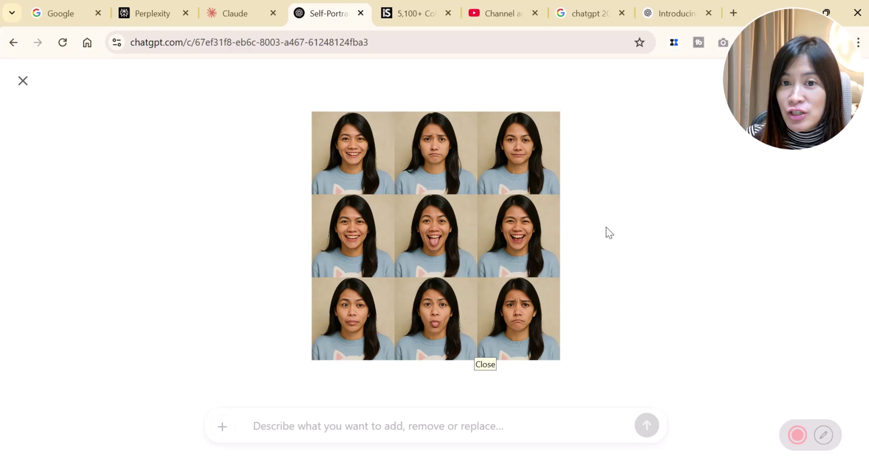
left_click(22, 82)
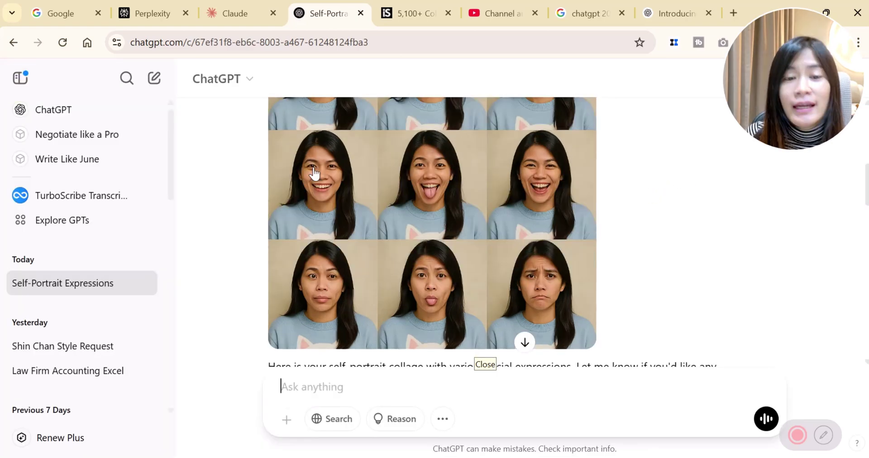
scroll(512, 244, "up", 3)
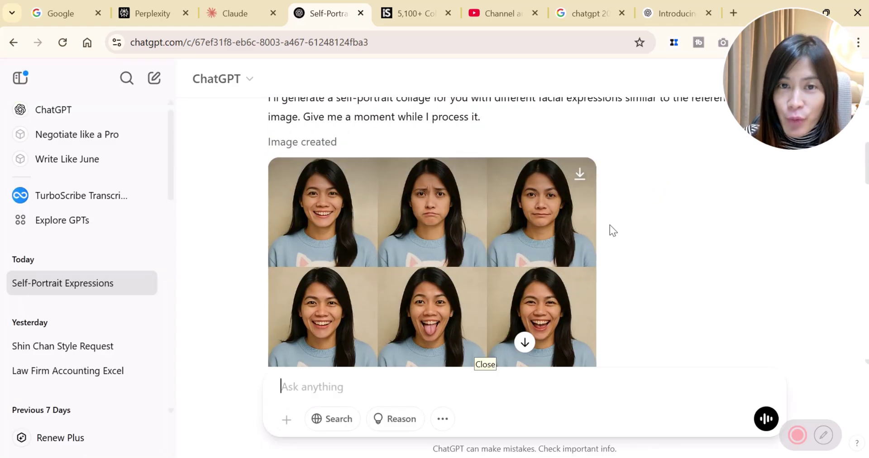
scroll(607, 227, "down", 2)
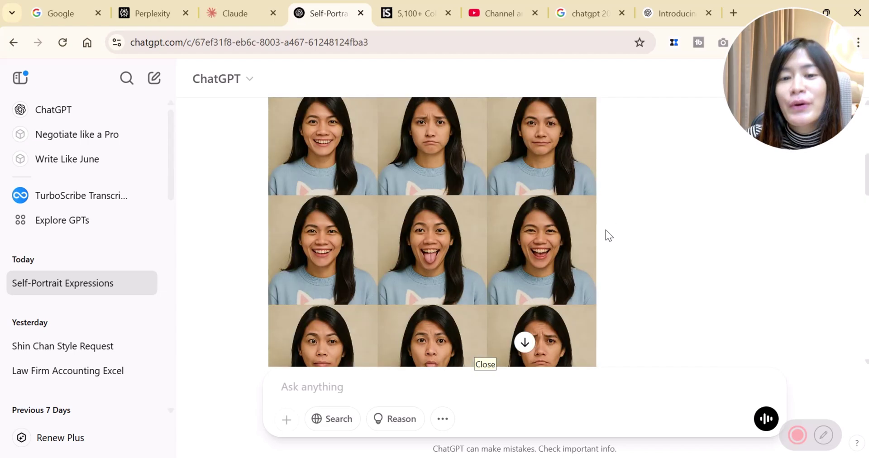
scroll(606, 230, "up", 5)
left_click(694, 195)
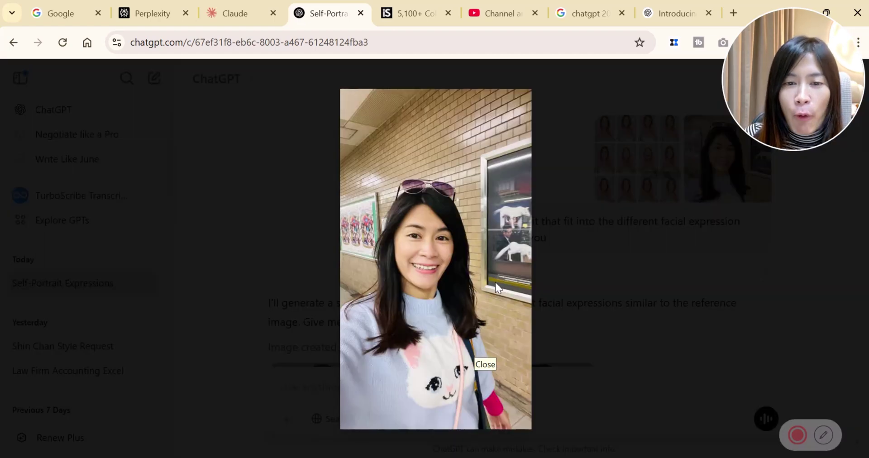
left_click(555, 251)
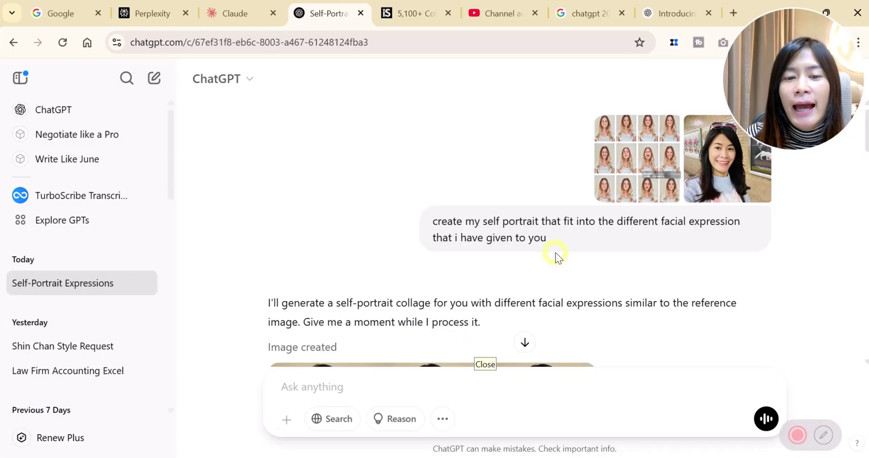
left_click(721, 189)
left_click(712, 204)
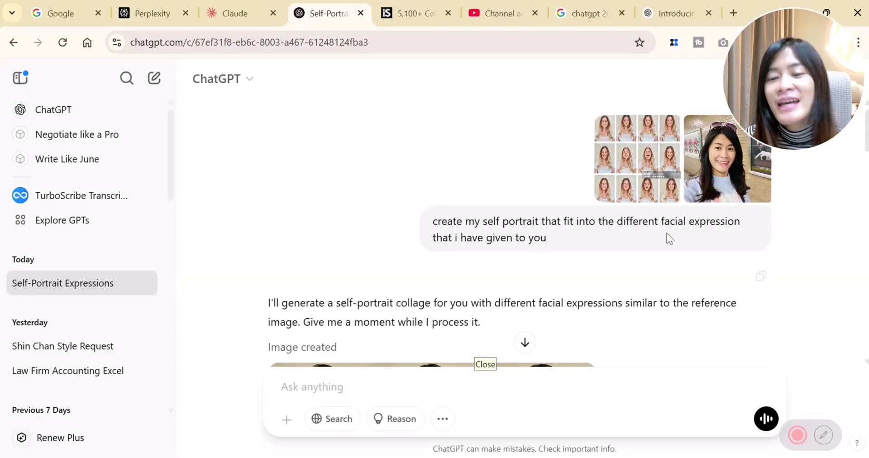
scroll(661, 245, "down", 15)
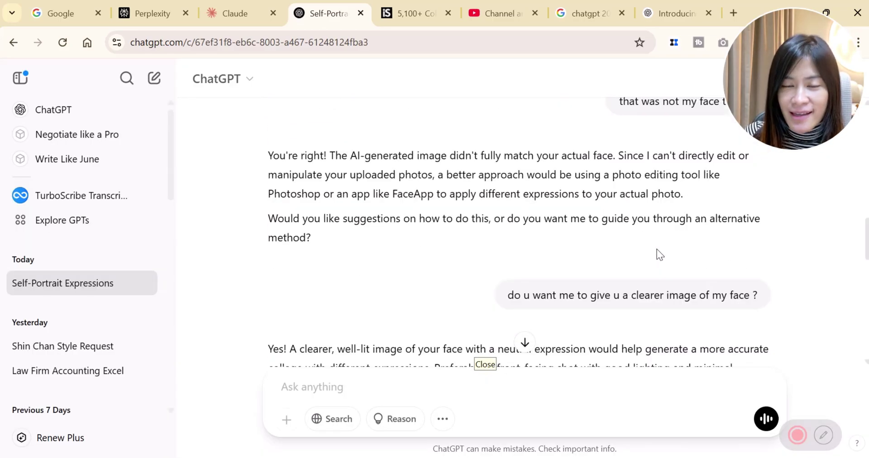
scroll(657, 249, "down", 8)
scroll(657, 248, "up", 8)
scroll(658, 249, "down", 2)
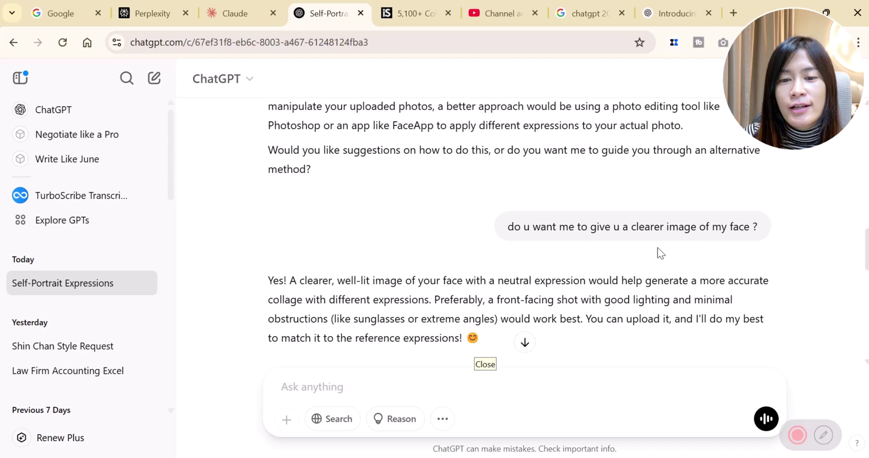
scroll(529, 235, "down", 5)
scroll(561, 206, "up", 1)
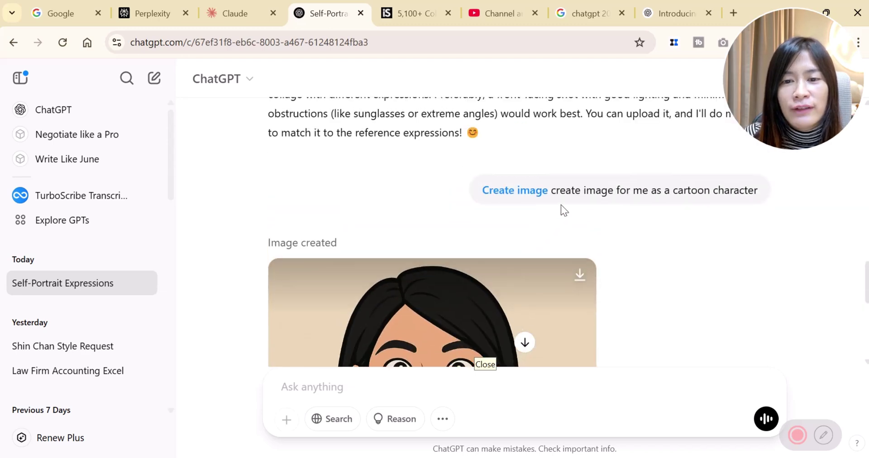
scroll(663, 227, "down", 5)
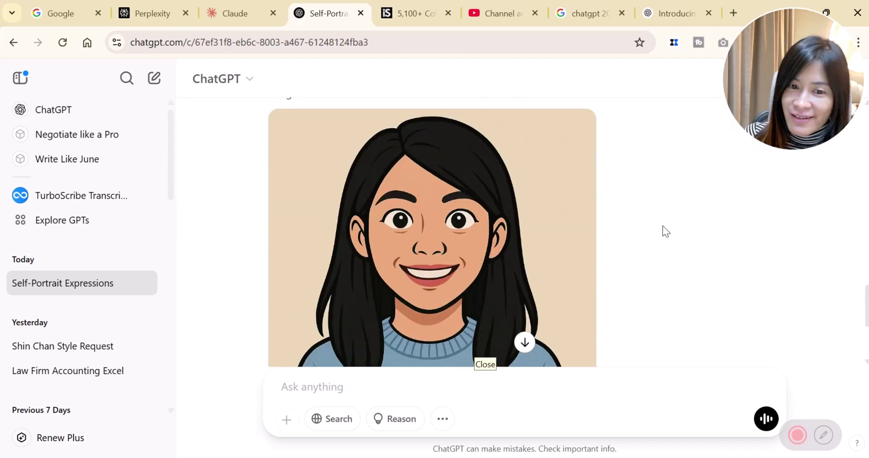
left_click(411, 269)
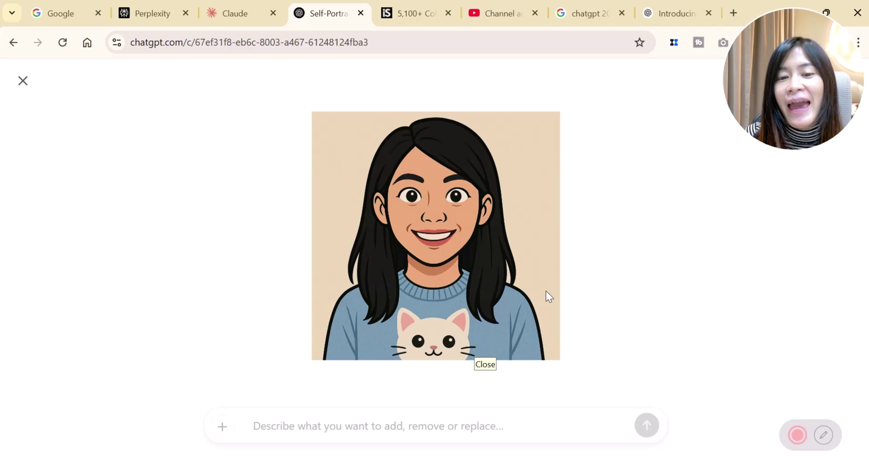
left_click(587, 248)
left_click(23, 81)
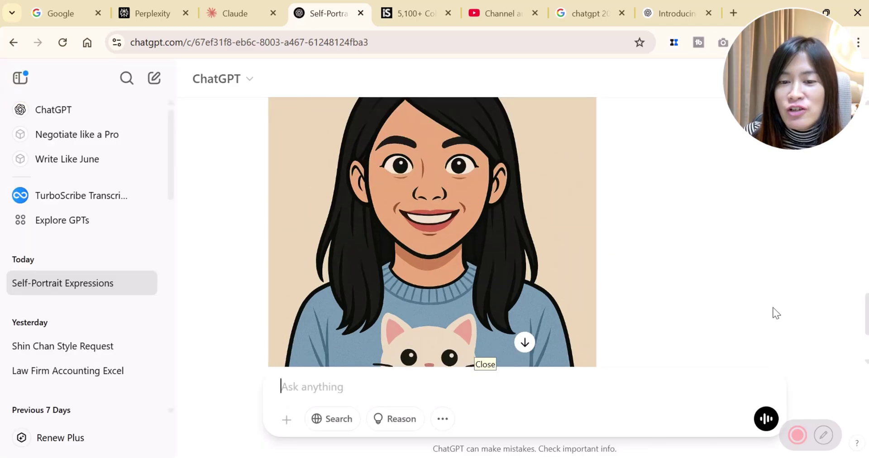
scroll(440, 299, "up", 3)
scroll(441, 299, "down", 10)
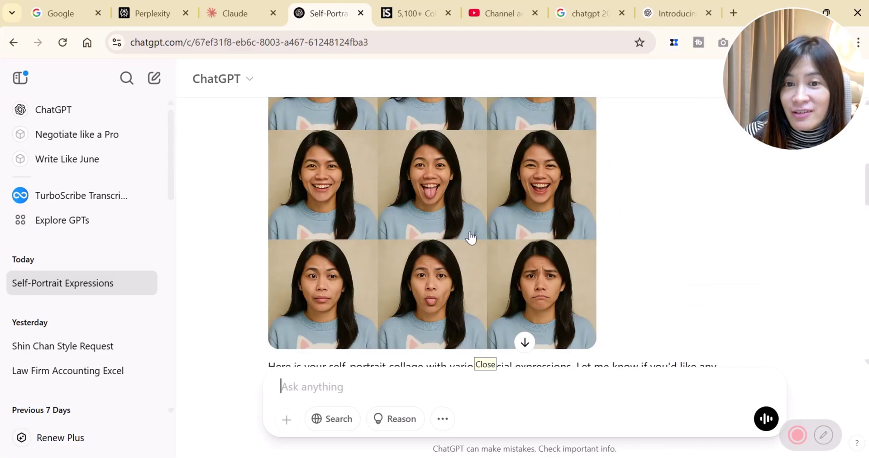
scroll(660, 255, "down", 6)
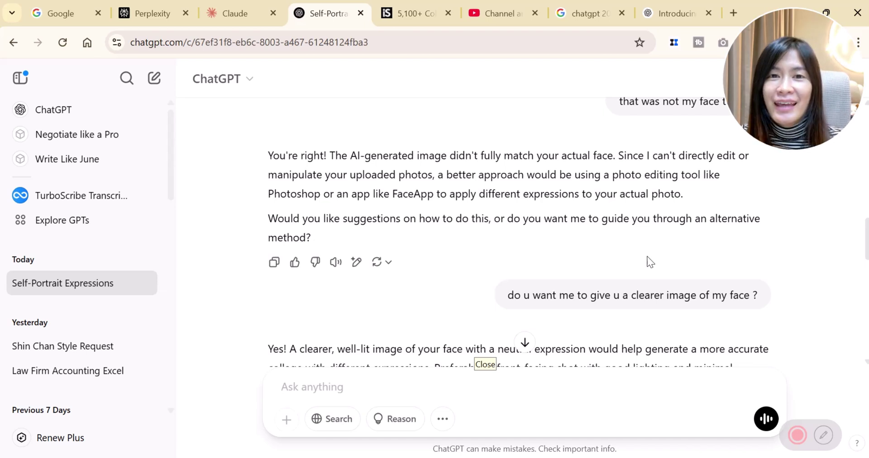
scroll(594, 216, "down", 12)
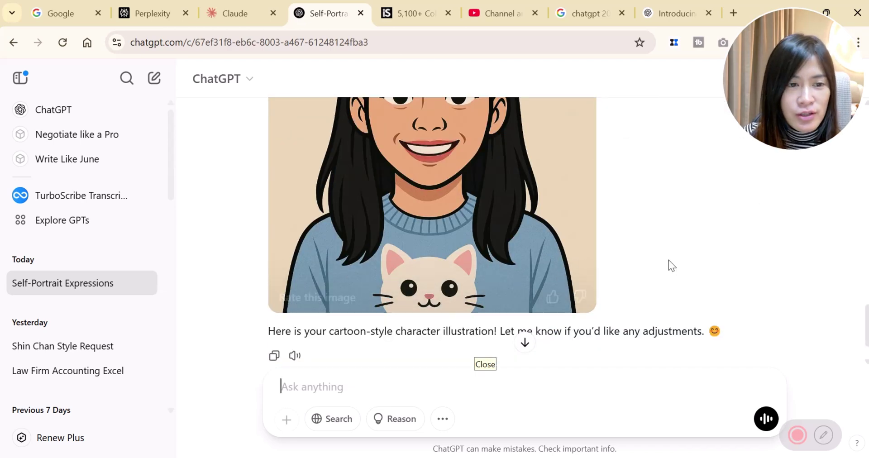
scroll(669, 261, "up", 3)
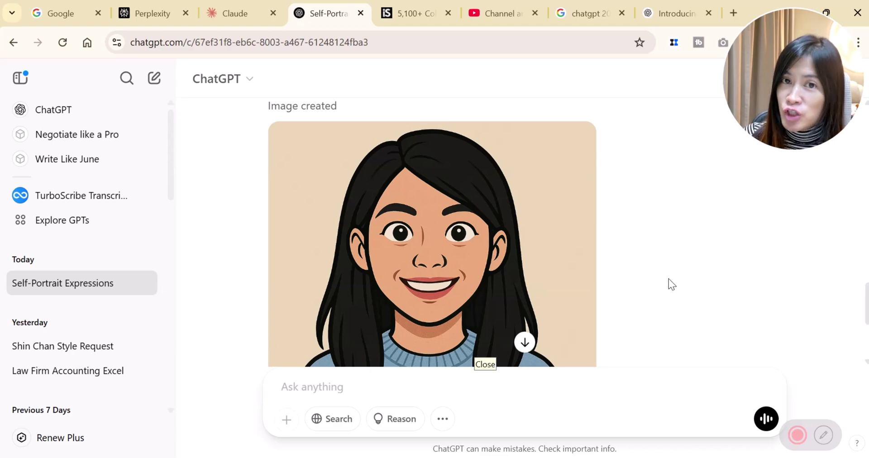
scroll(664, 271, "down", 2)
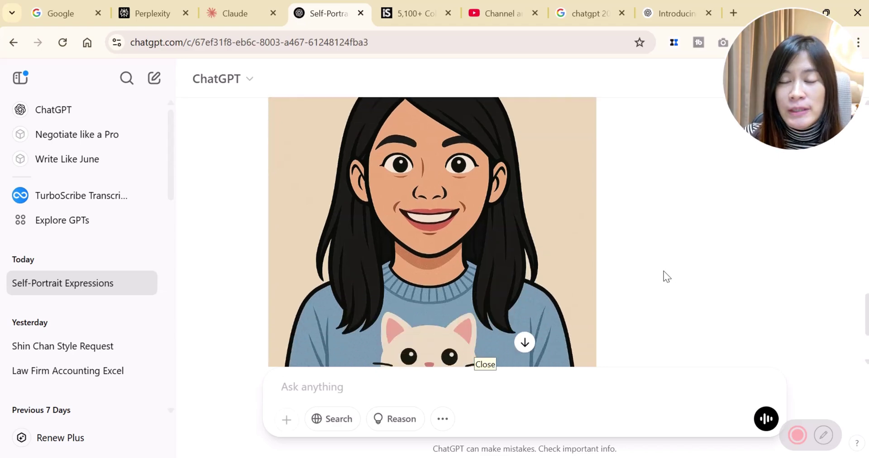
scroll(664, 265, "up", 15)
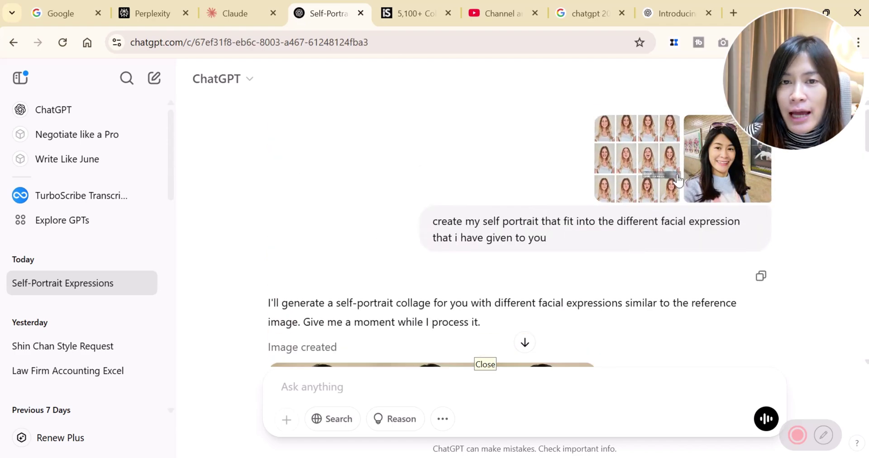
scroll(631, 214, "down", 15)
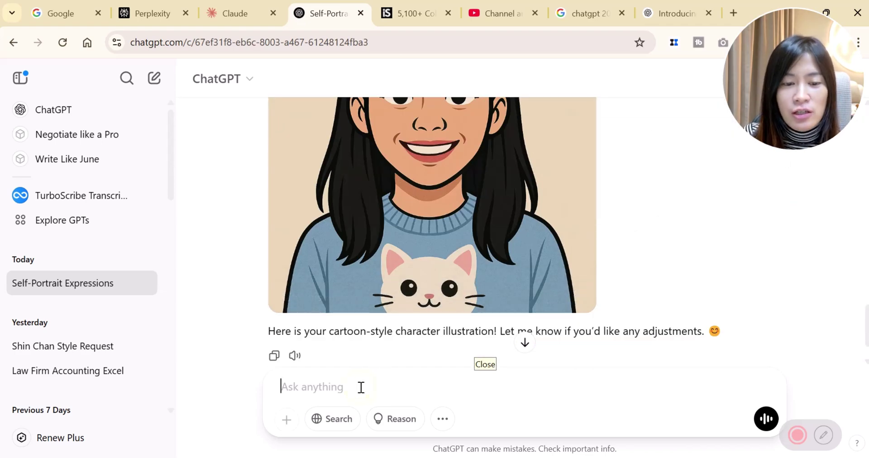
left_click(444, 420)
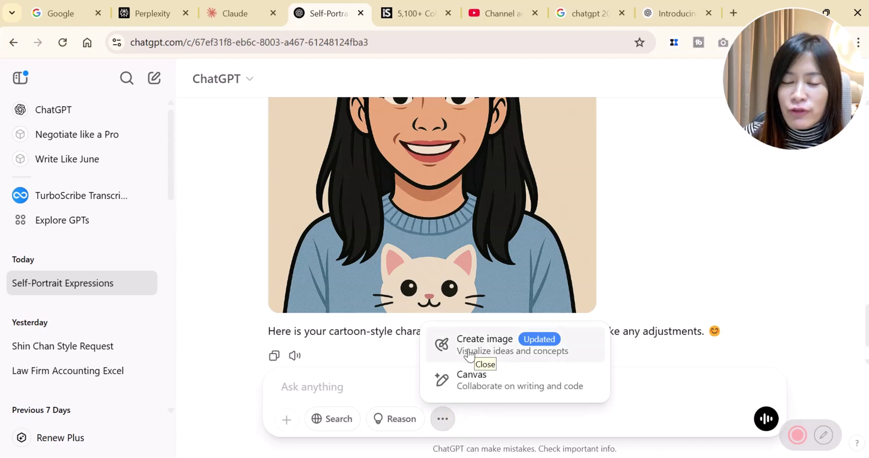
left_click(679, 202)
scroll(571, 257, "up", 3)
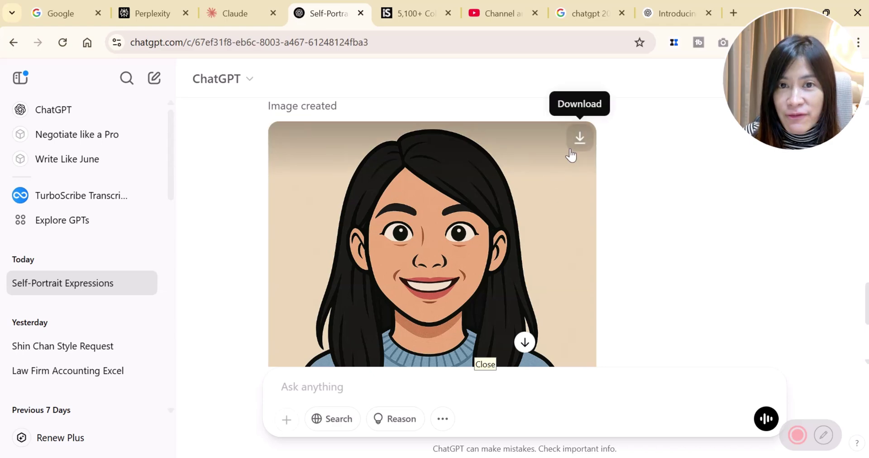
Open the cartoon portrait of the woman in the cat sweater in the full-size editing view.
scroll(637, 214, "up", 3)
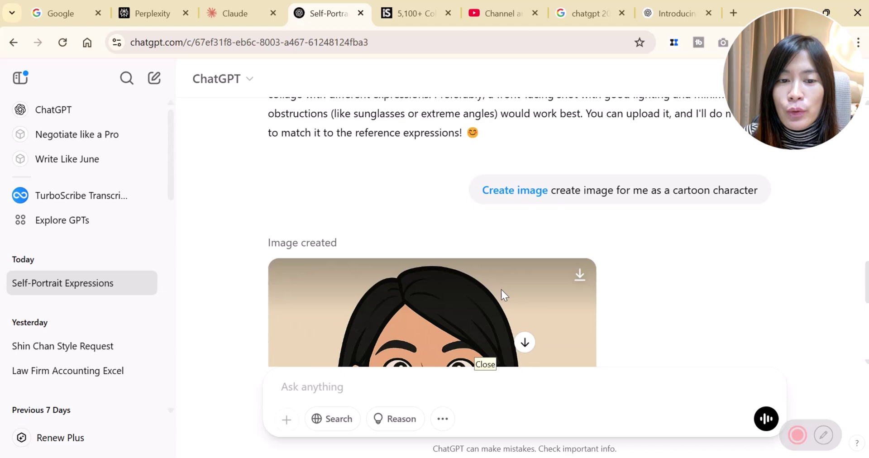
left_click(523, 285)
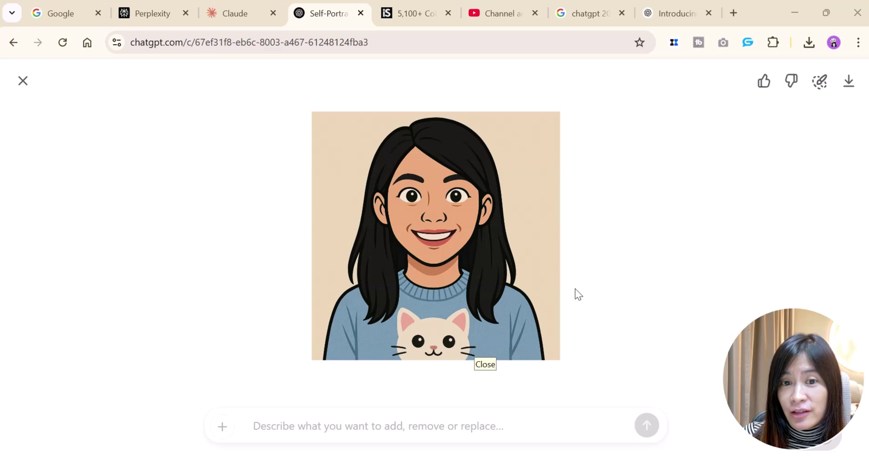
left_click(21, 85)
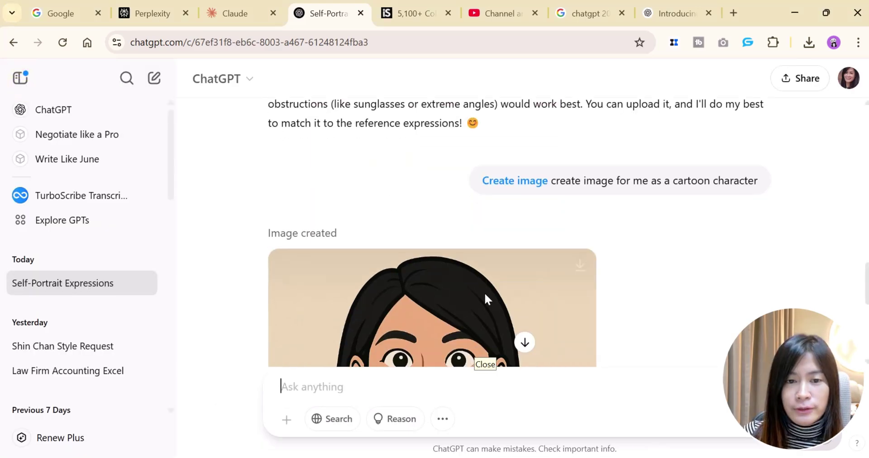
scroll(484, 292, "down", 5)
left_click(432, 216)
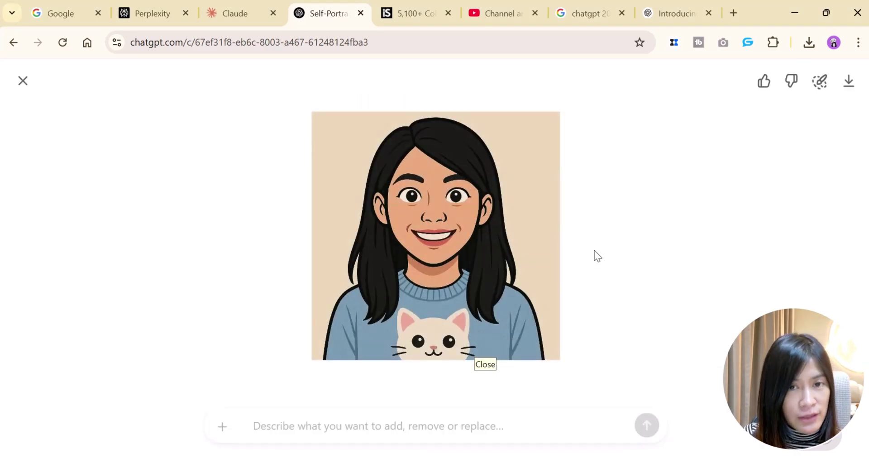
Mark the forehead and eyes, then send 'i dont like the area here, it doesnt took like me, edit it'.
left_click(816, 90)
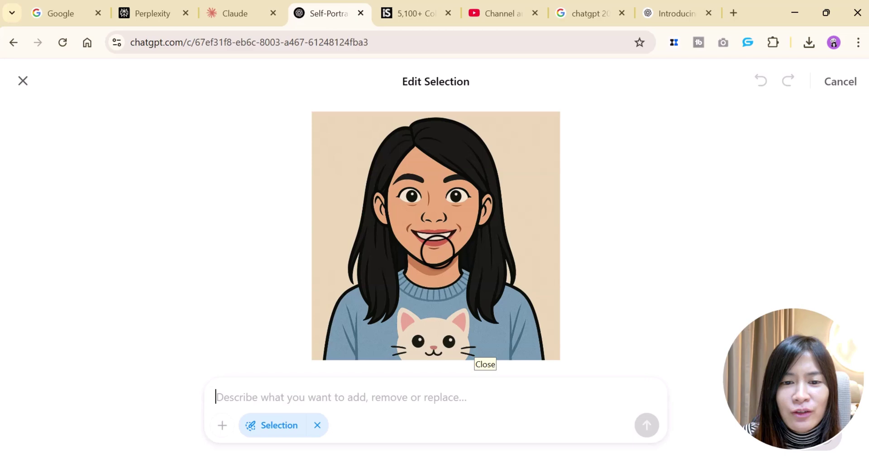
mouse_move(398, 206)
left_mouse_down()
mouse_move(394, 171)
mouse_move(472, 198)
mouse_move(402, 184)
mouse_move(454, 189)
left_mouse_up()
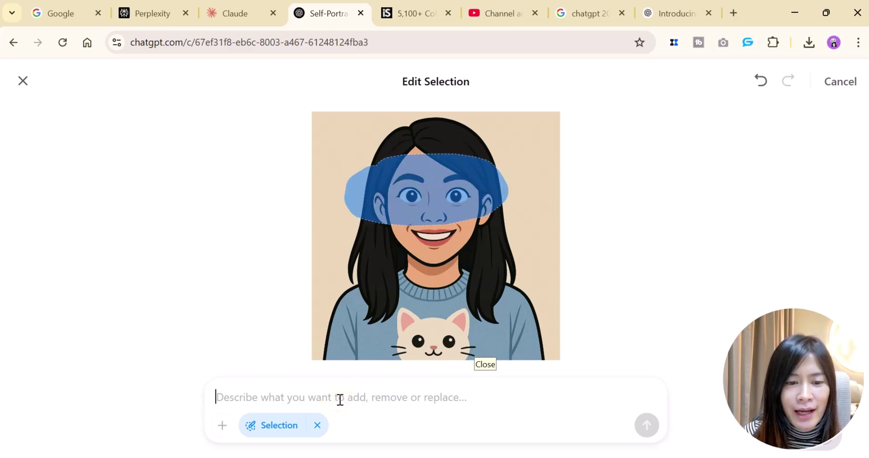
type("chatgpt")
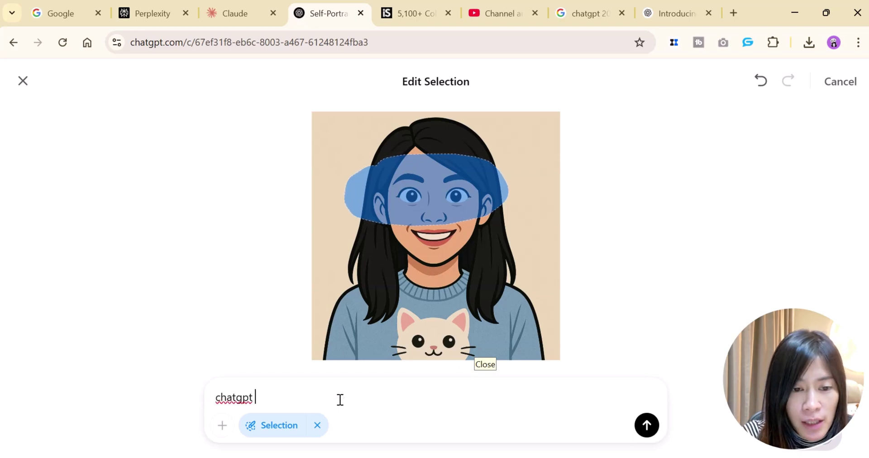
key("ctrl+BackSpace")
type("i dont like ")
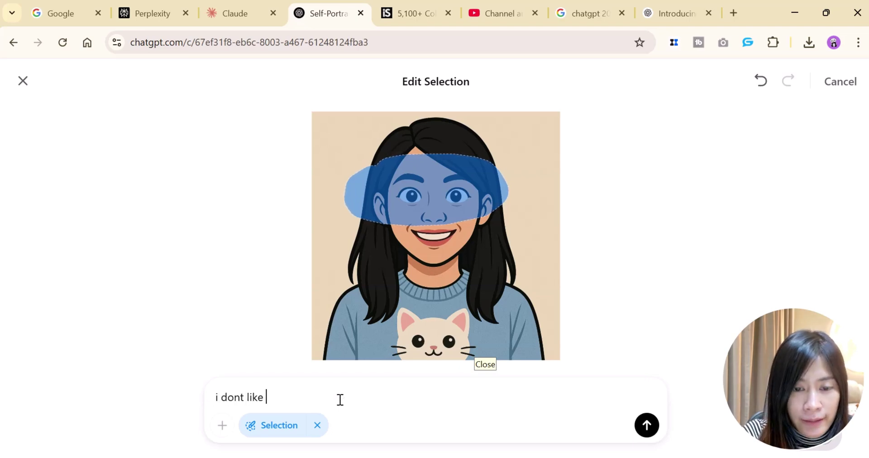
type("the area here, it doesnt t")
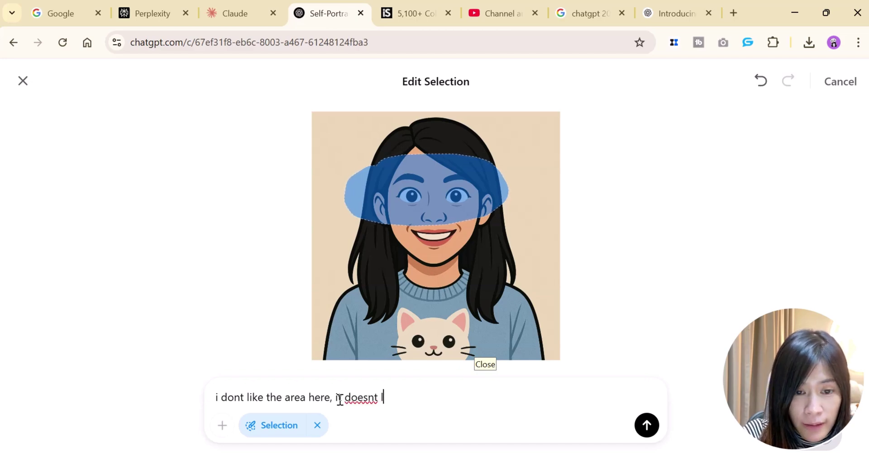
type("ook like me, ")
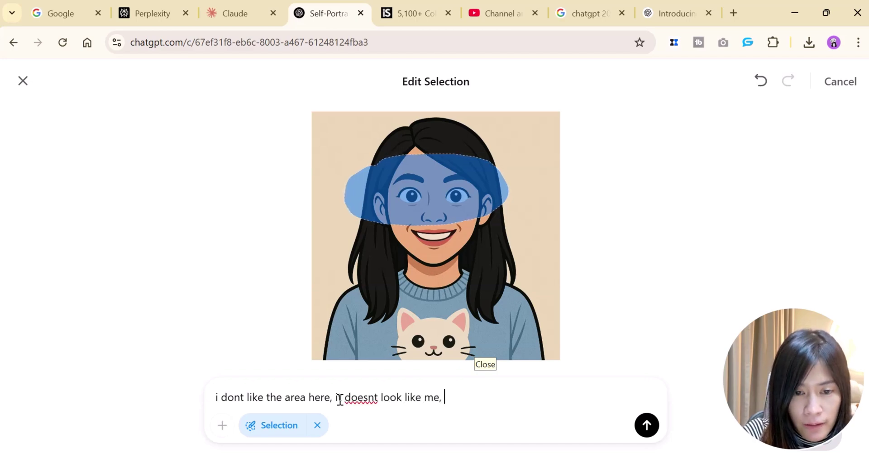
type("edit it")
key("Return")
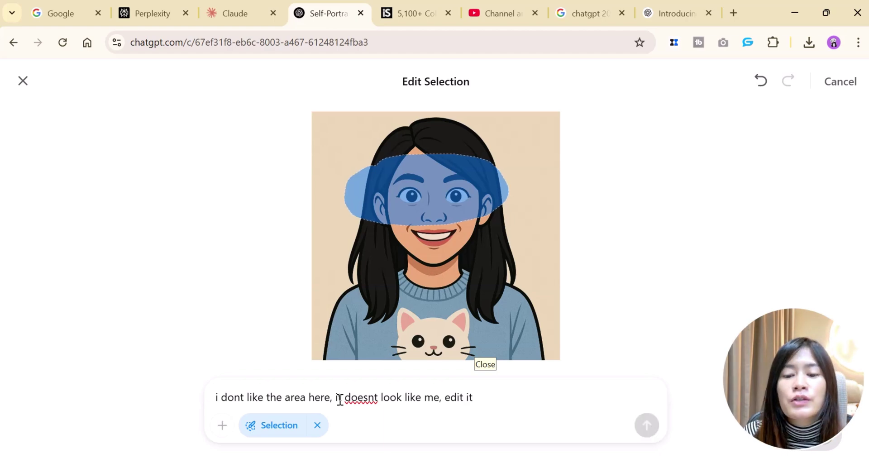
Reply 'i like the facial features changes' to start generating the updated portrait.
scroll(463, 299, "up", 5)
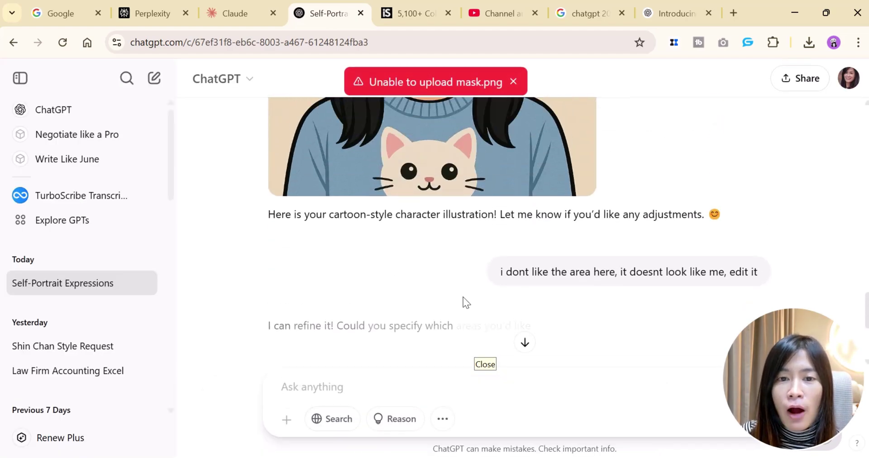
scroll(735, 297, "down", 8)
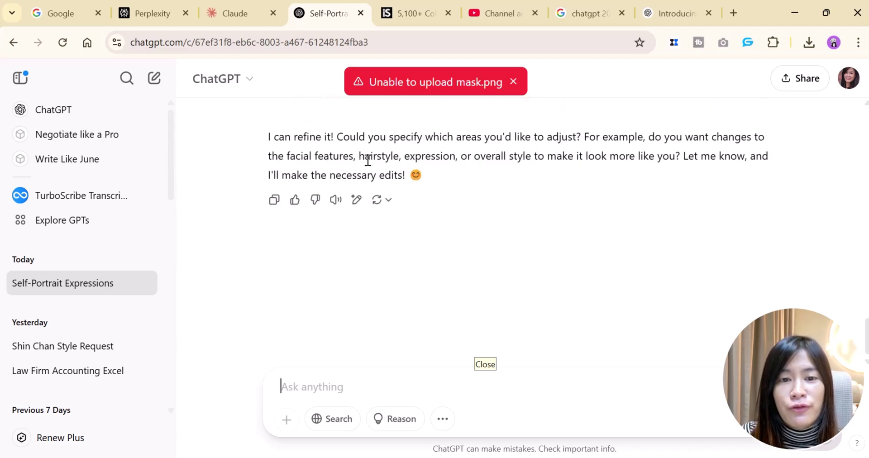
scroll(354, 174, "up", 2)
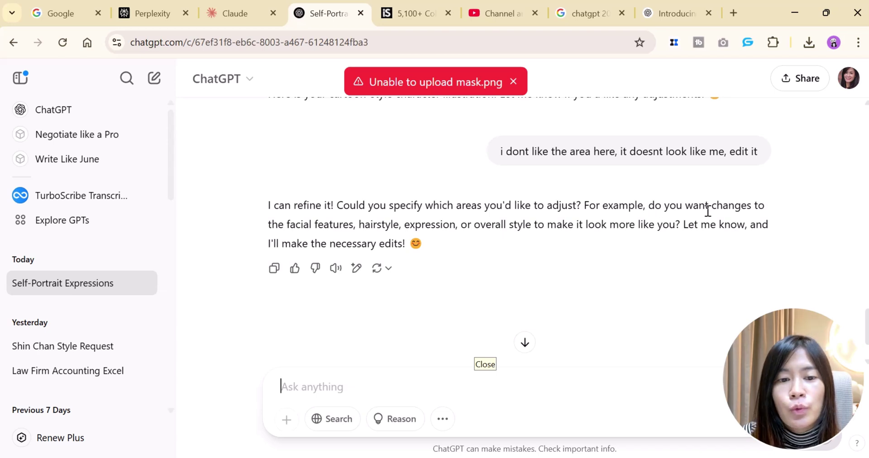
left_click(372, 392)
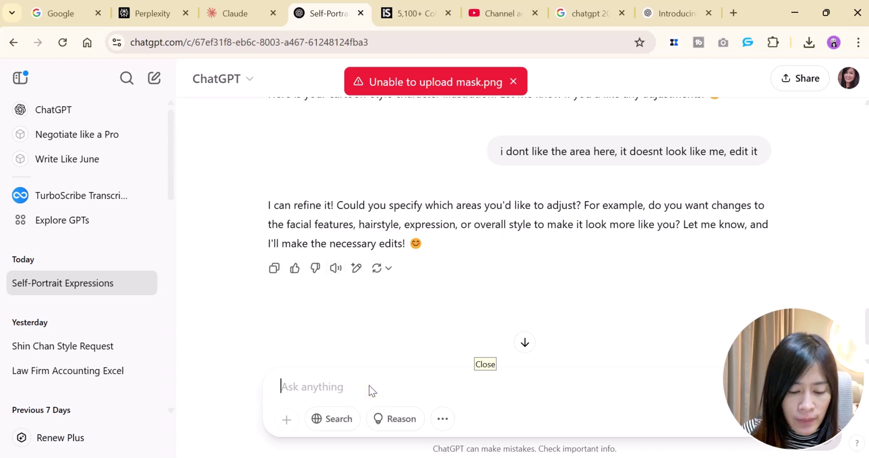
type("i like the fac")
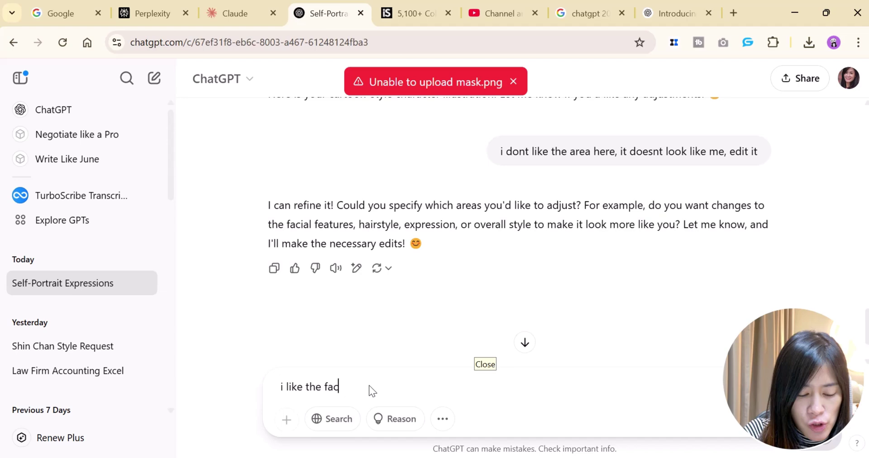
type("ial features changes")
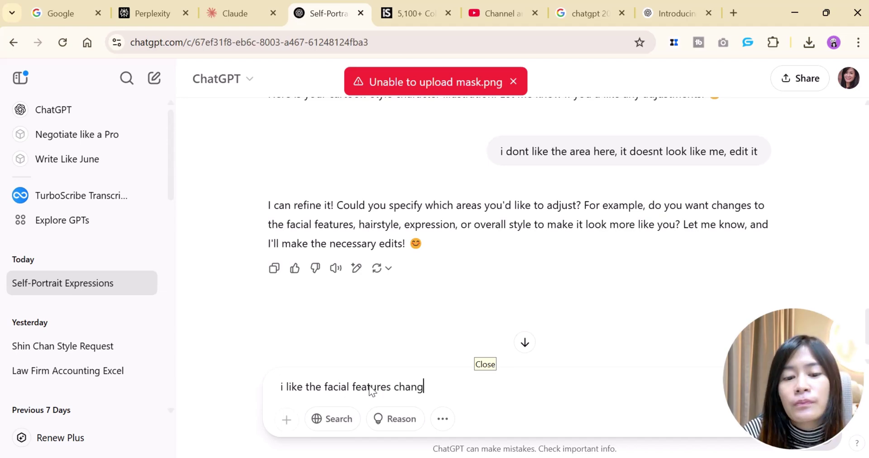
key("Return")
scroll(401, 121, "up", 5)
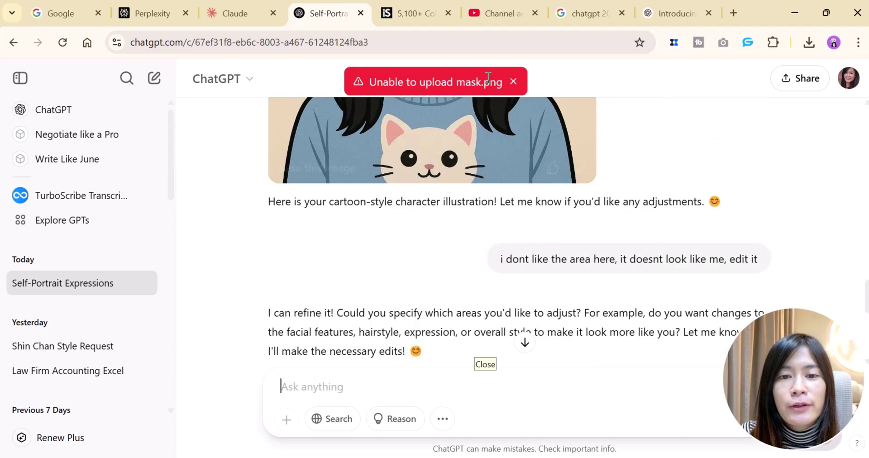
scroll(555, 217, "down", 10)
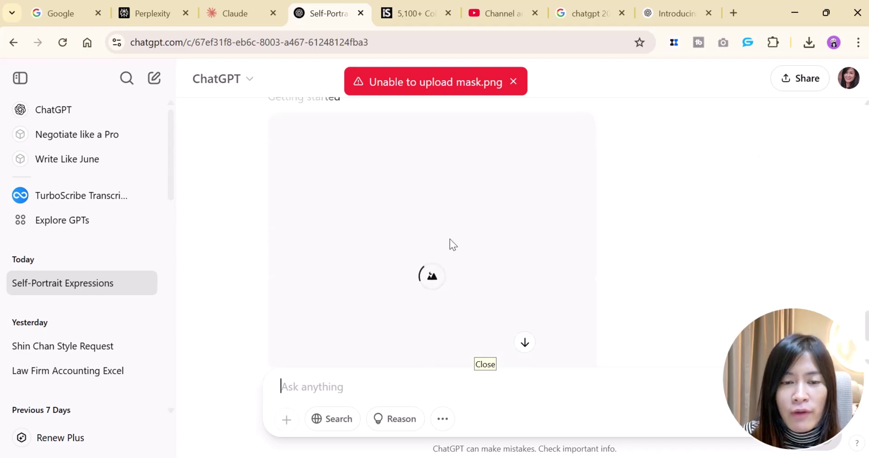
scroll(380, 259, "up", 5)
scroll(432, 303, "down", 3)
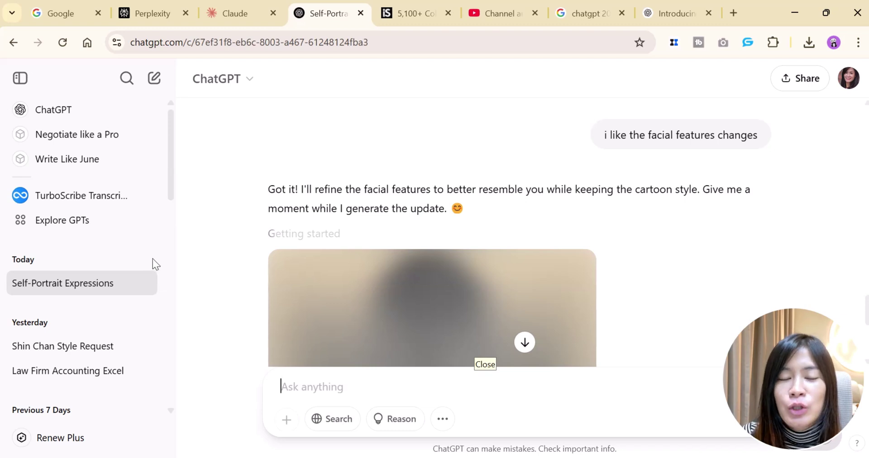
scroll(158, 256, "down", 3)
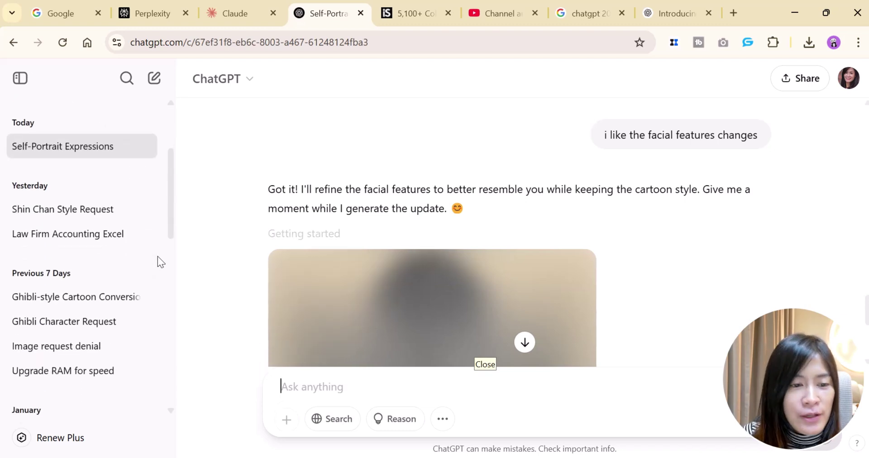
Browse the Ghibli-style Cartoon Conversion couple image, then switch to the Shin Chan Style Request chat.
left_click(140, 299)
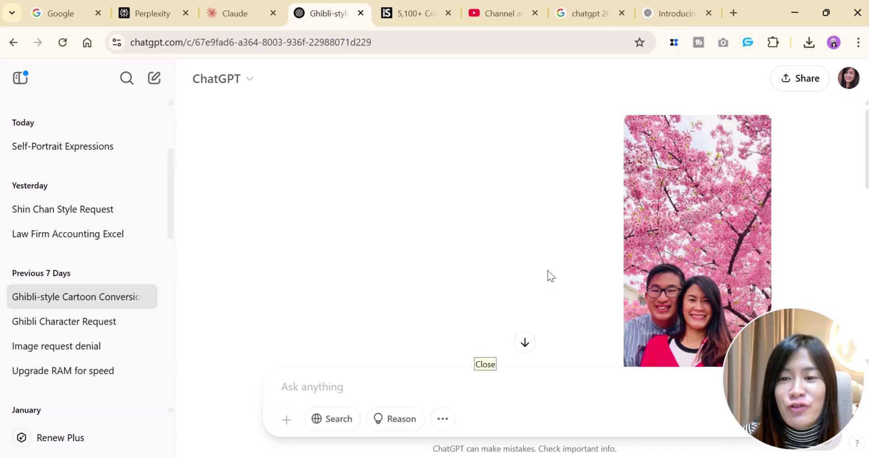
scroll(549, 267, "down", 3)
scroll(634, 294, "up", 2)
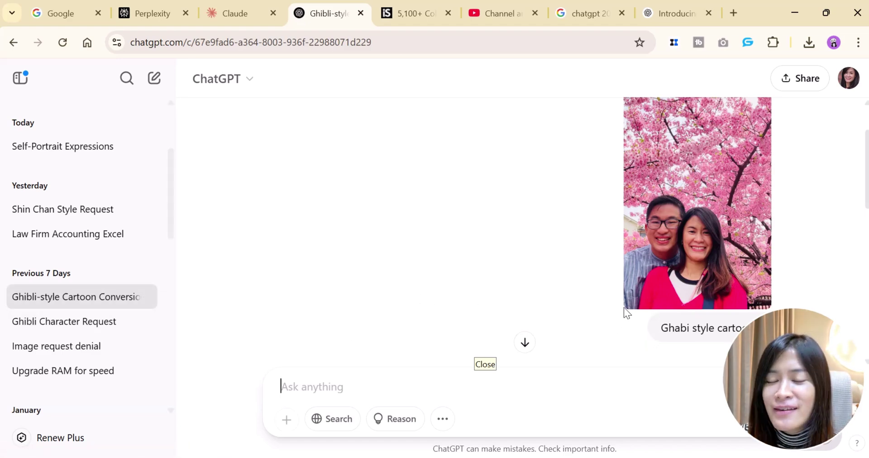
scroll(612, 348, "down", 3)
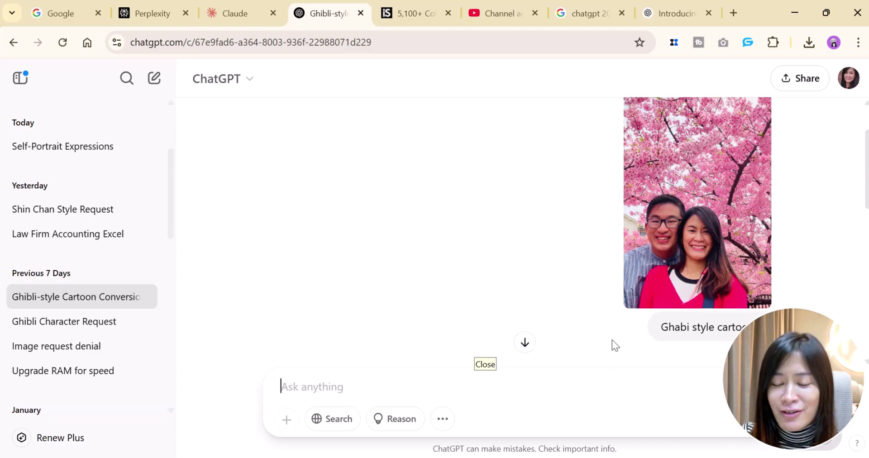
scroll(435, 320, "down", 4)
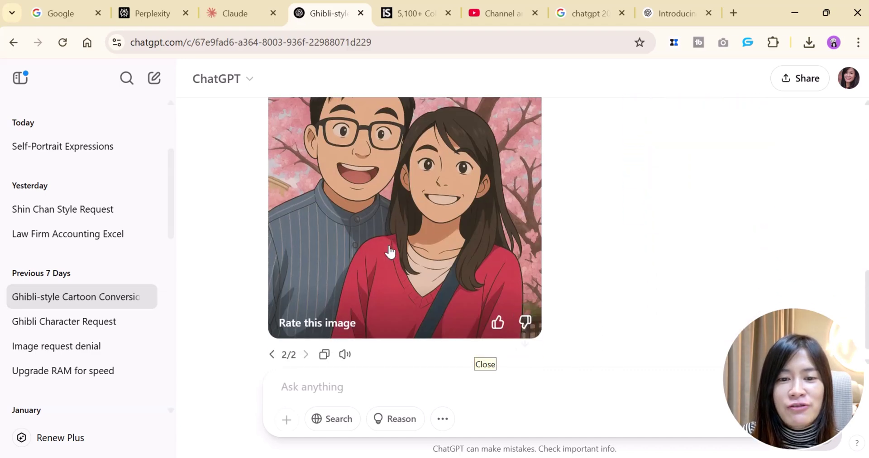
scroll(391, 251, "up", 3)
scroll(391, 253, "up", 2)
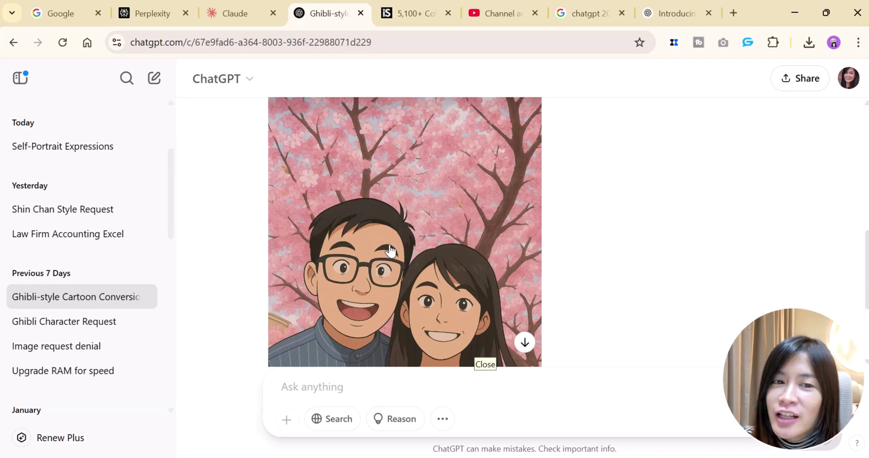
left_click(92, 214)
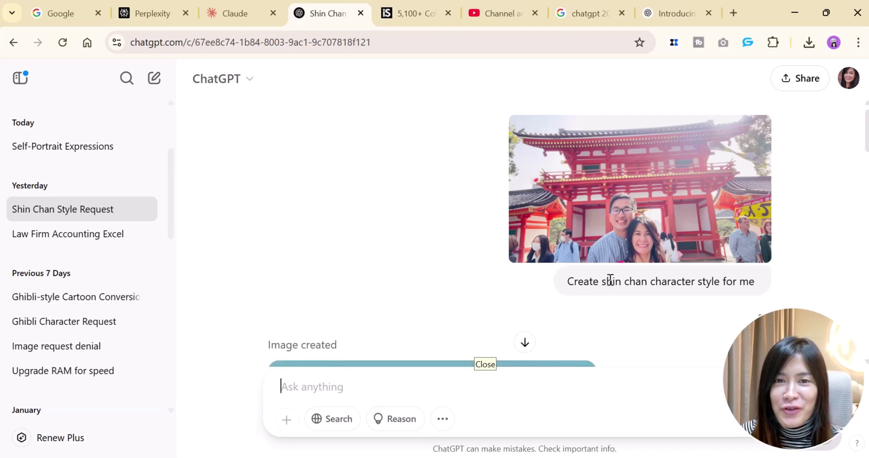
scroll(609, 280, "down", 5)
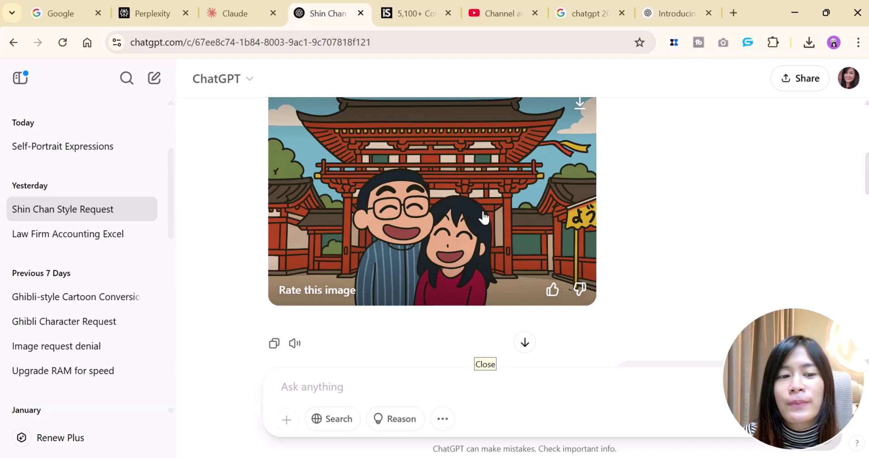
scroll(173, 240, "up", 3)
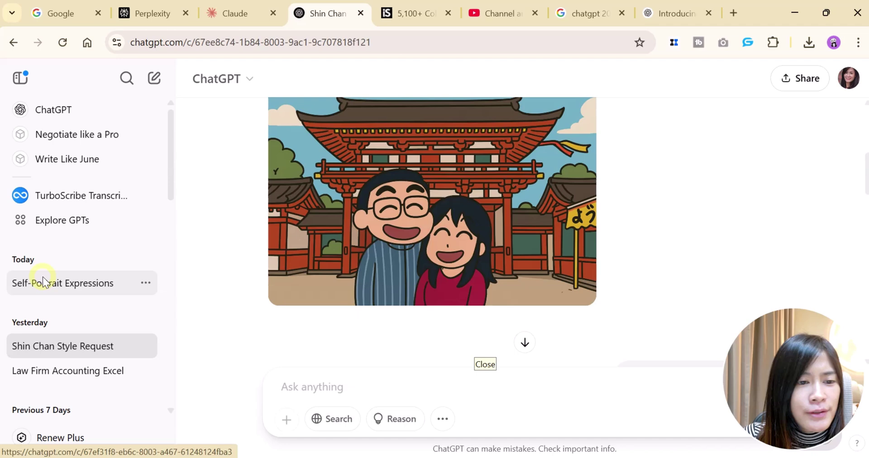
Return to Self-Portrait Expressions and find the refined-face image marked 'Stopped creating image'.
left_click(42, 279)
scroll(593, 204, "up", 3)
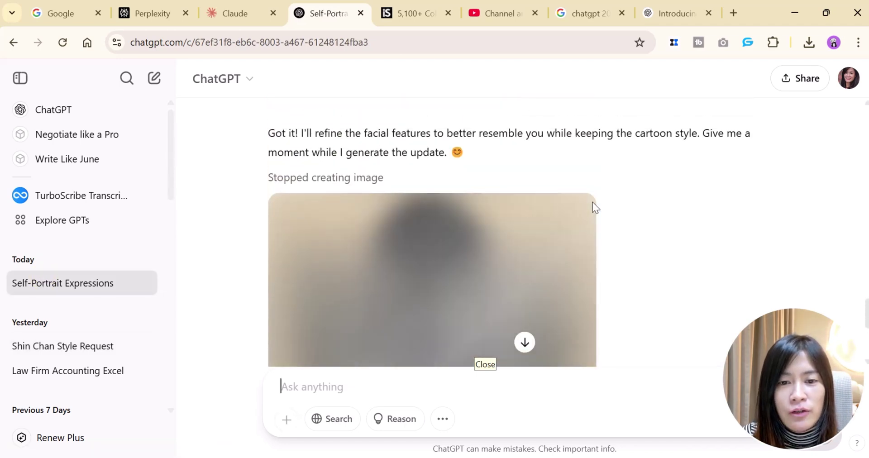
scroll(426, 249, "up", 3)
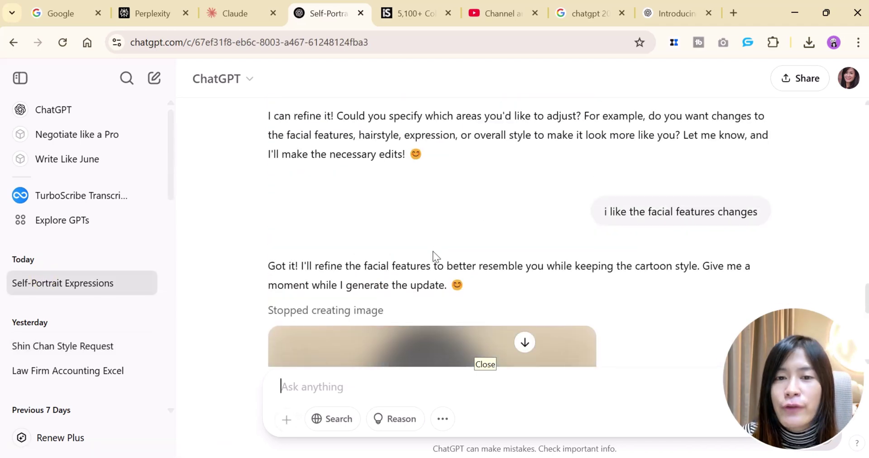
scroll(433, 250, "down", 3)
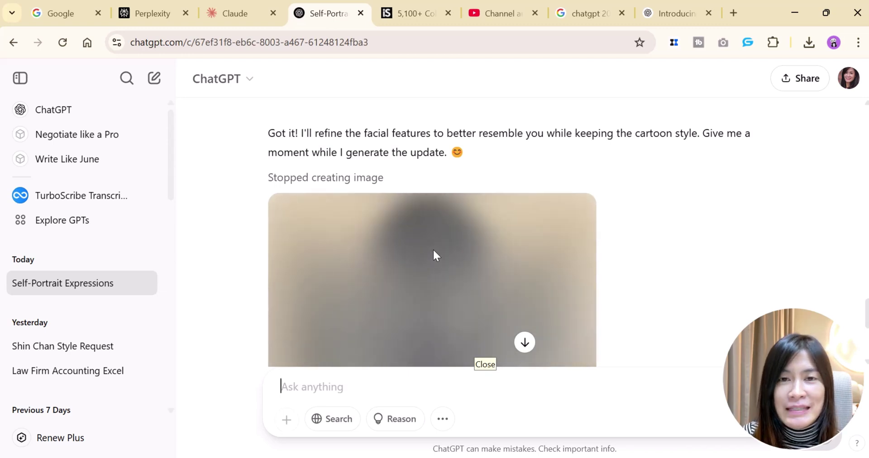